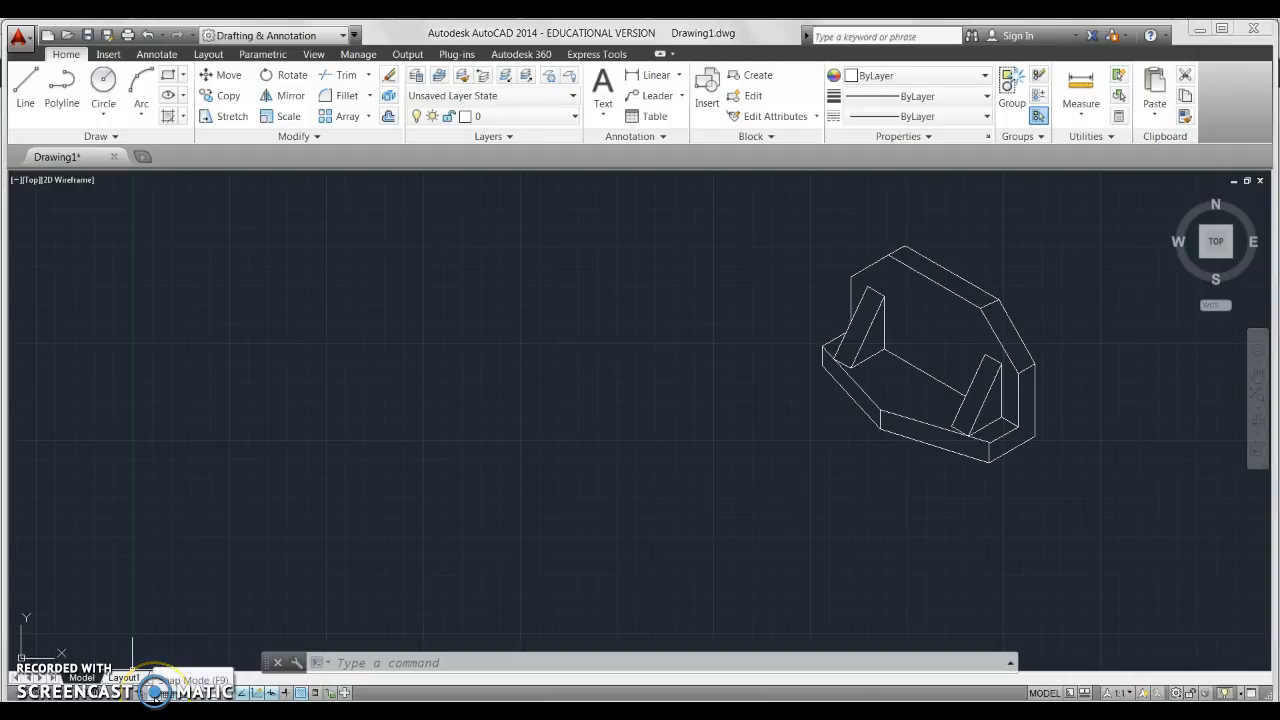
Step: Set the grid snap type to isometric snap in the drafting settings
right_click(155, 692)
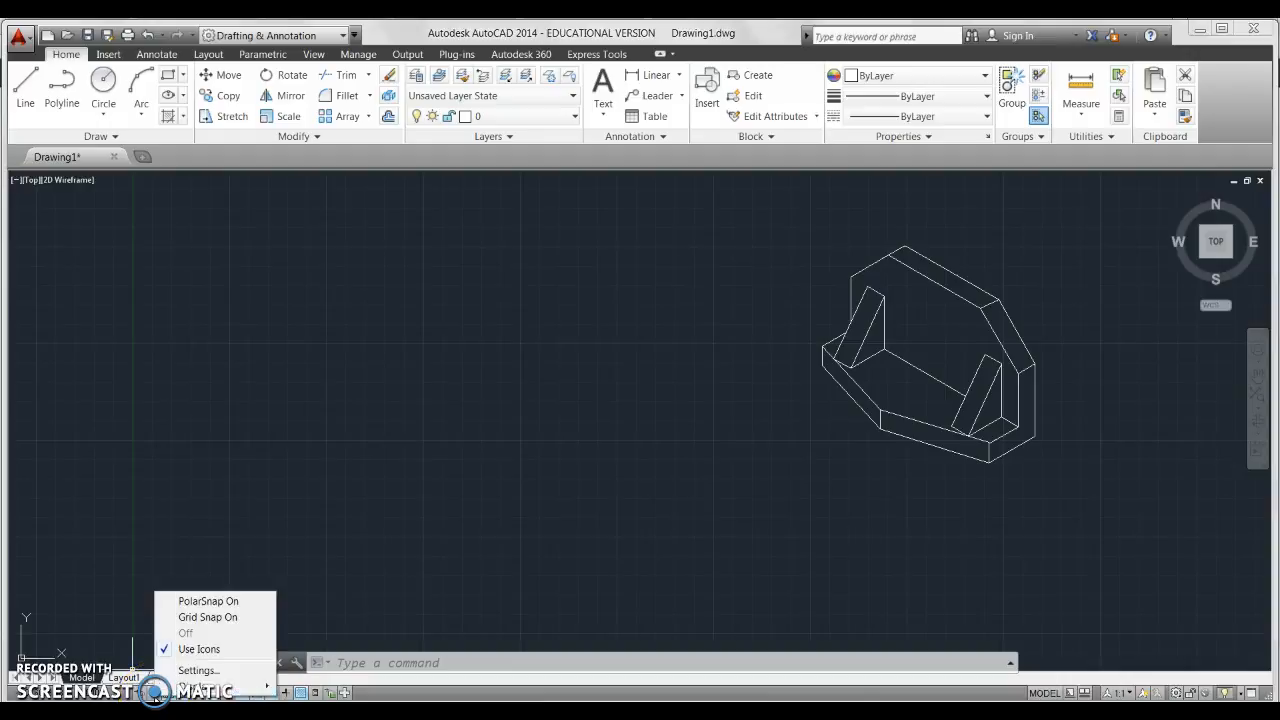
click(195, 671)
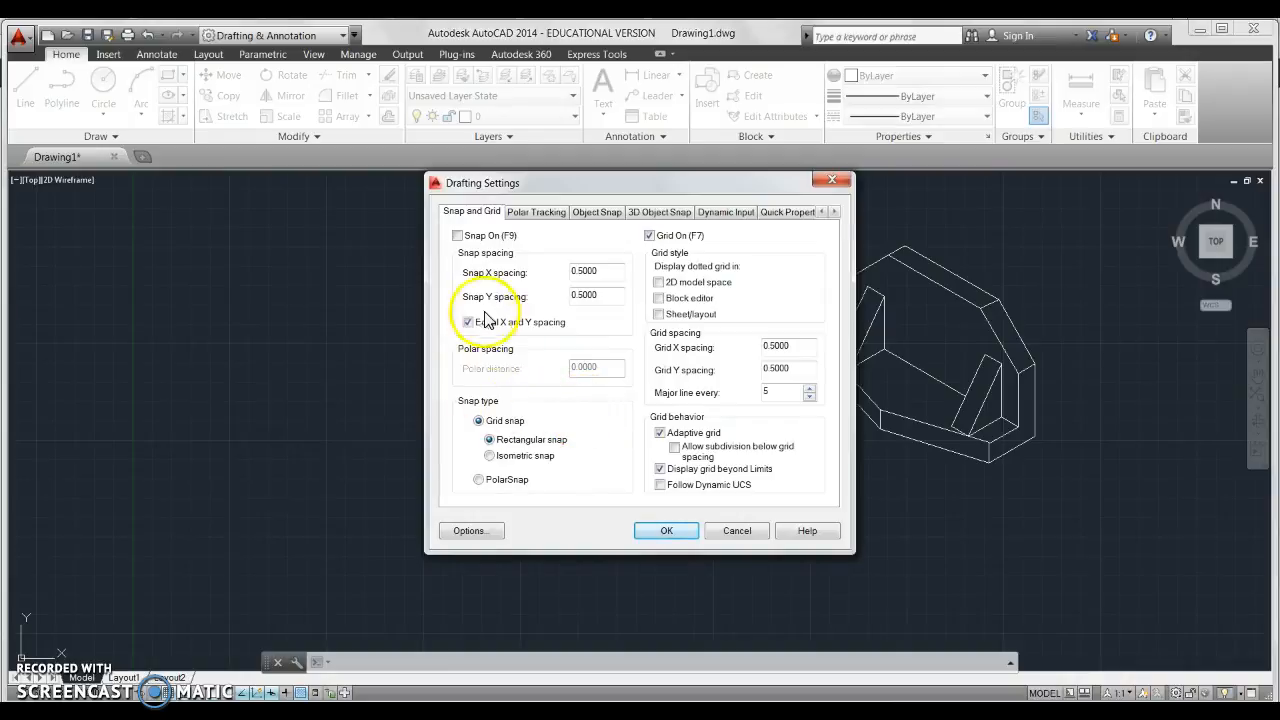
click(490, 457)
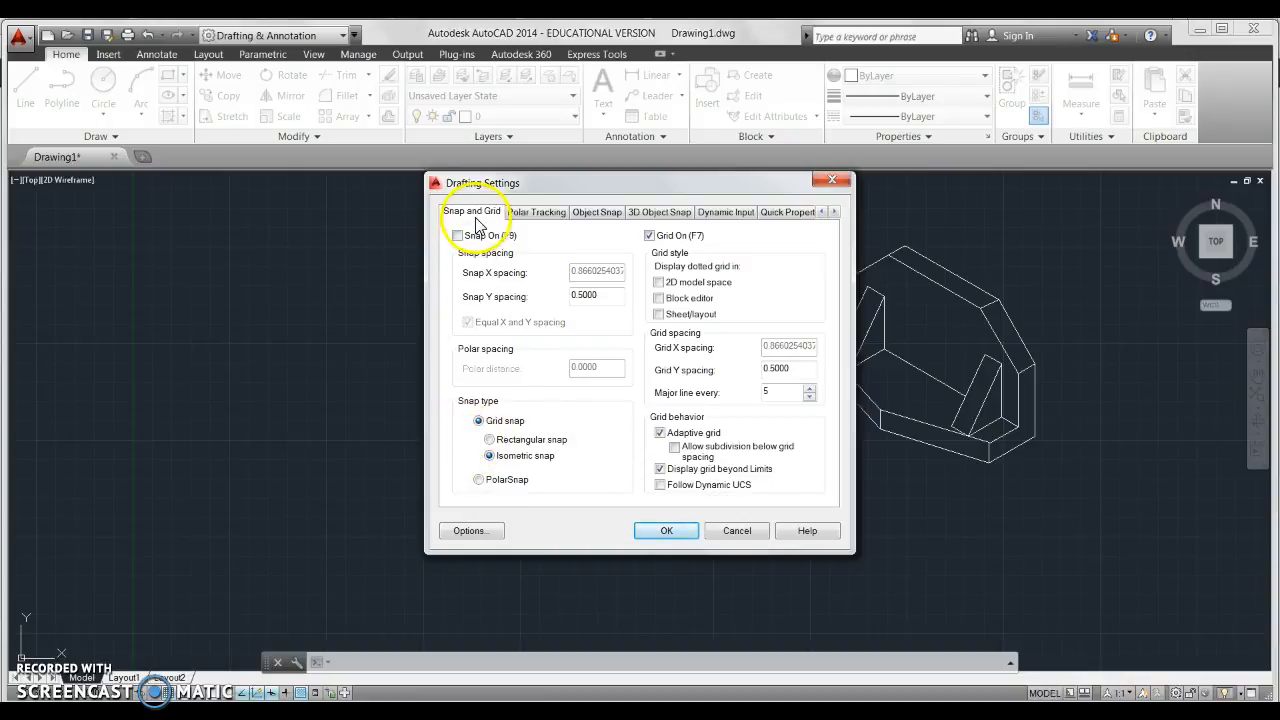
Step: Enable all object snap modes except Parallel and Apparent intersection, and apply the drafting settings
click(596, 213)
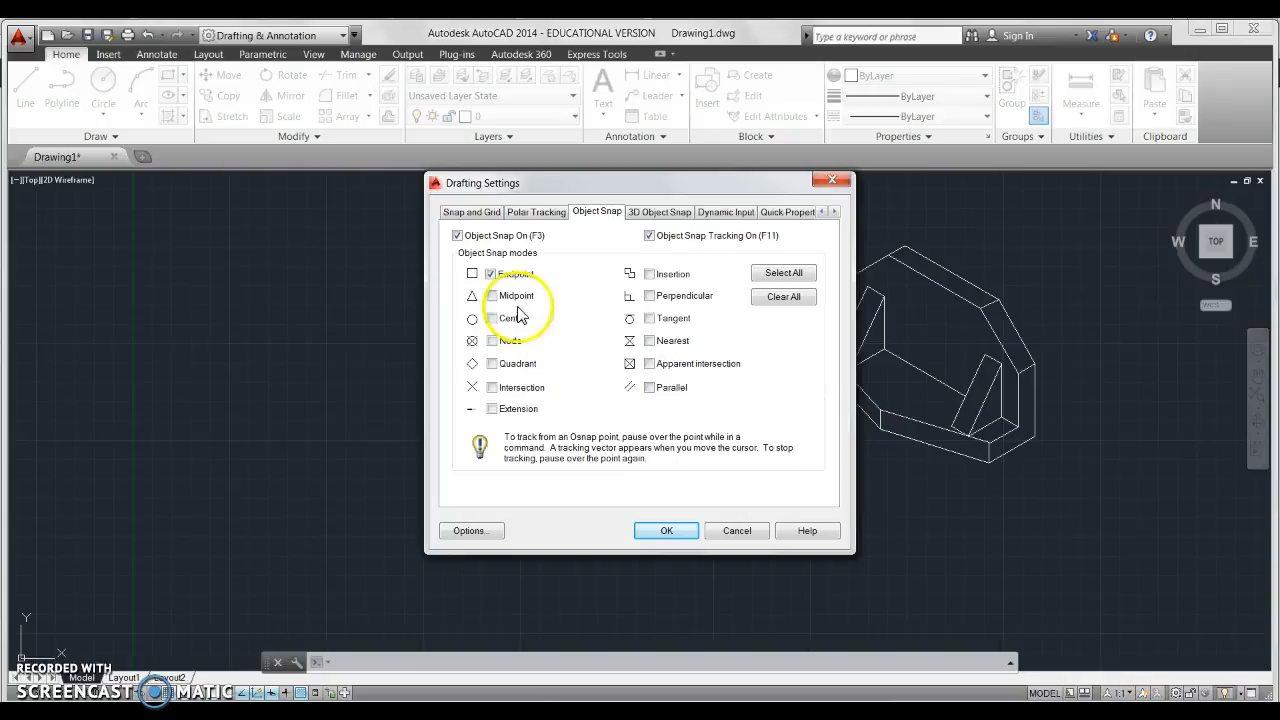
click(772, 273)
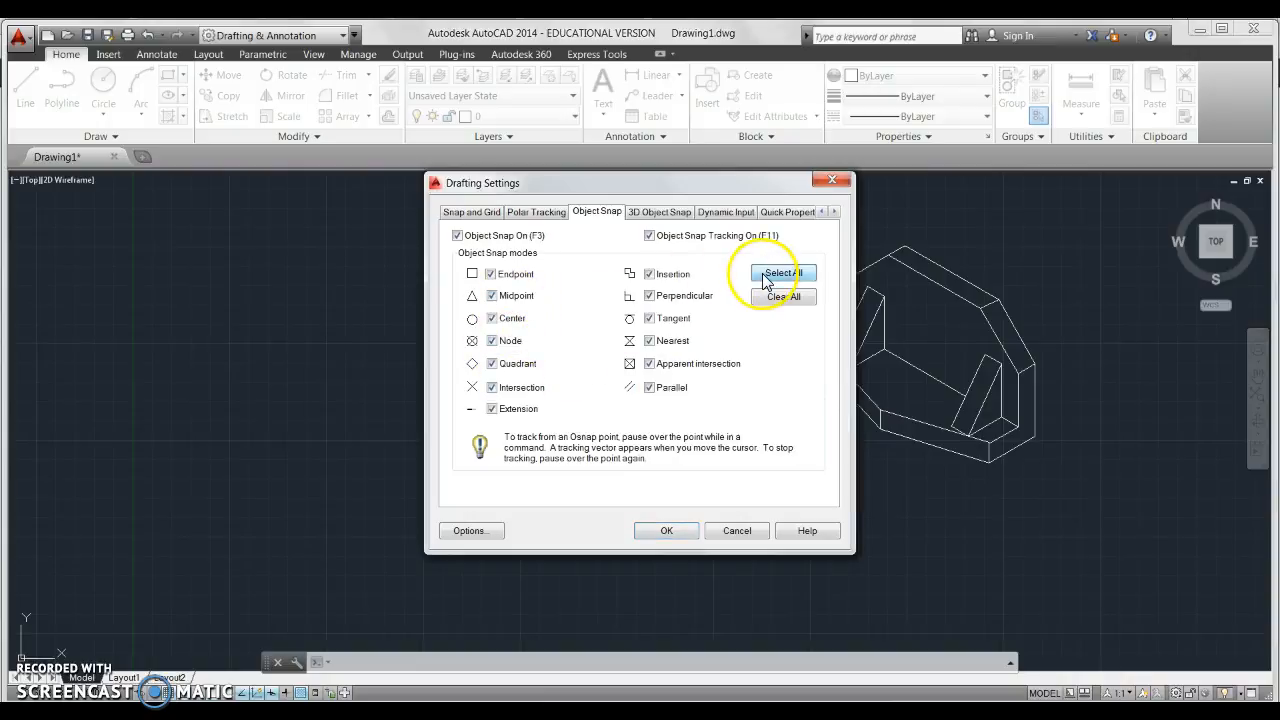
click(660, 387)
click(660, 364)
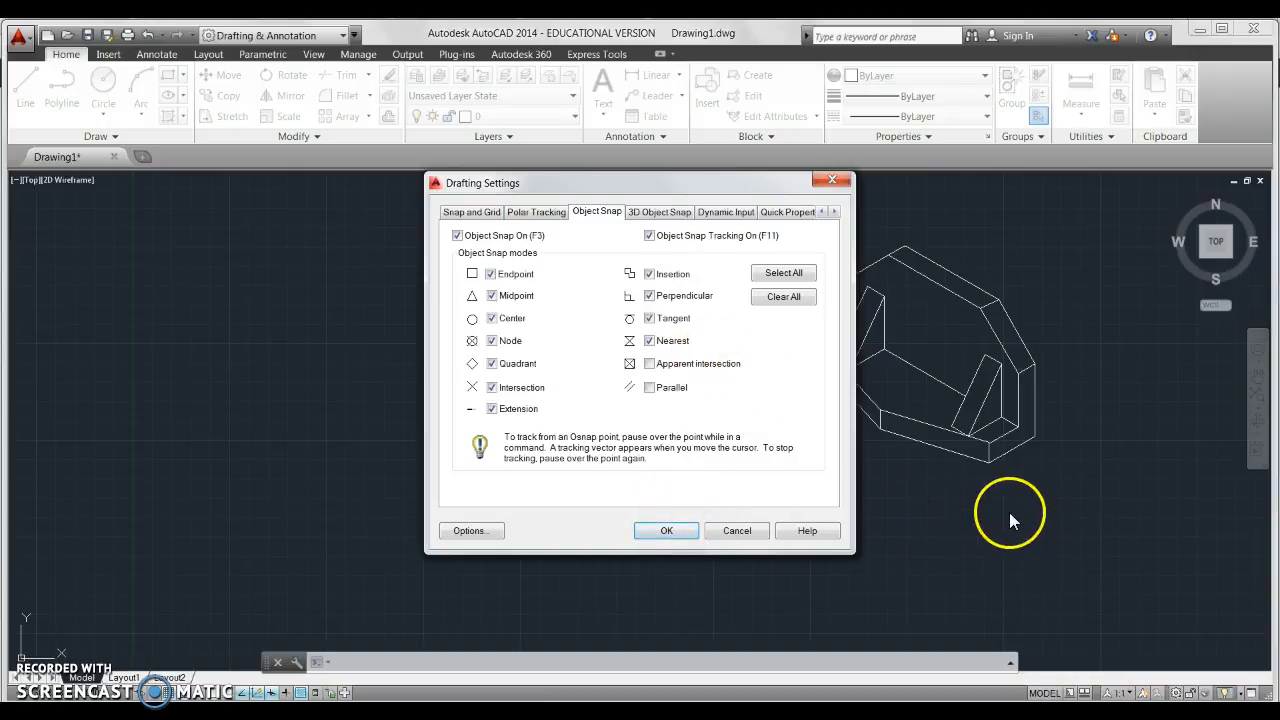
click(667, 531)
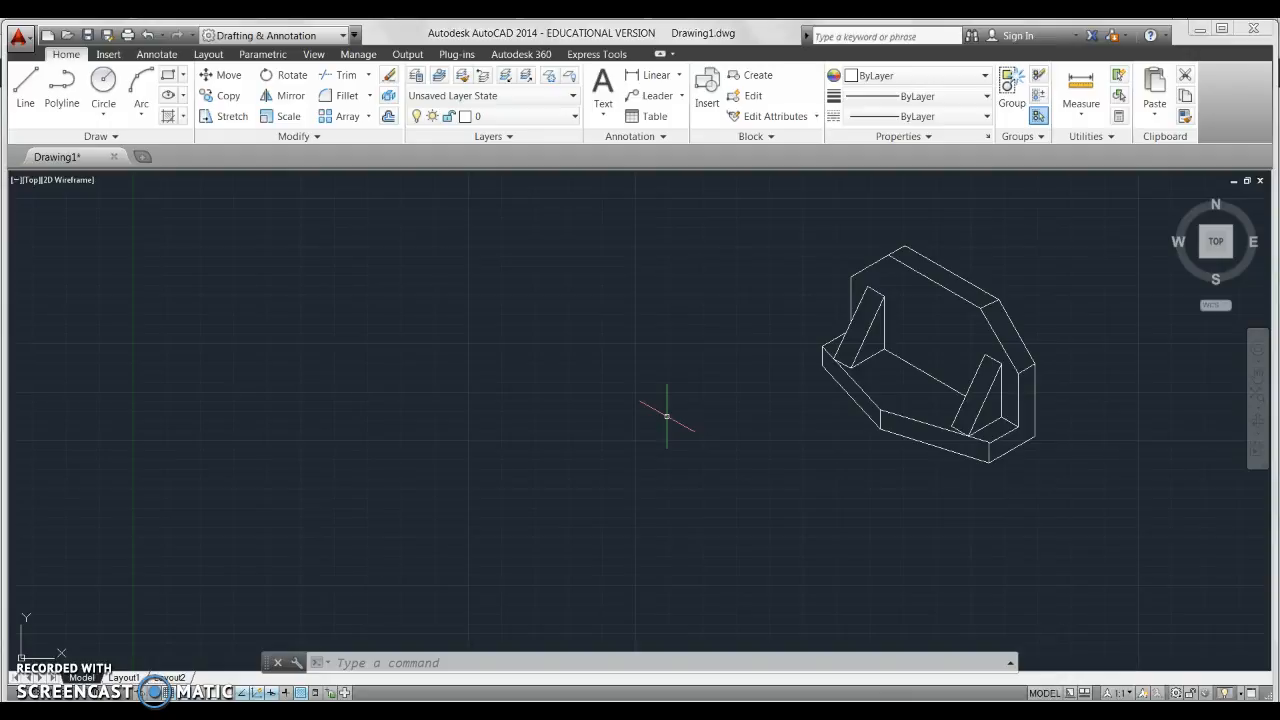
Step: Cycle the isometric drawing plane through top and right, back to left
key(F5)
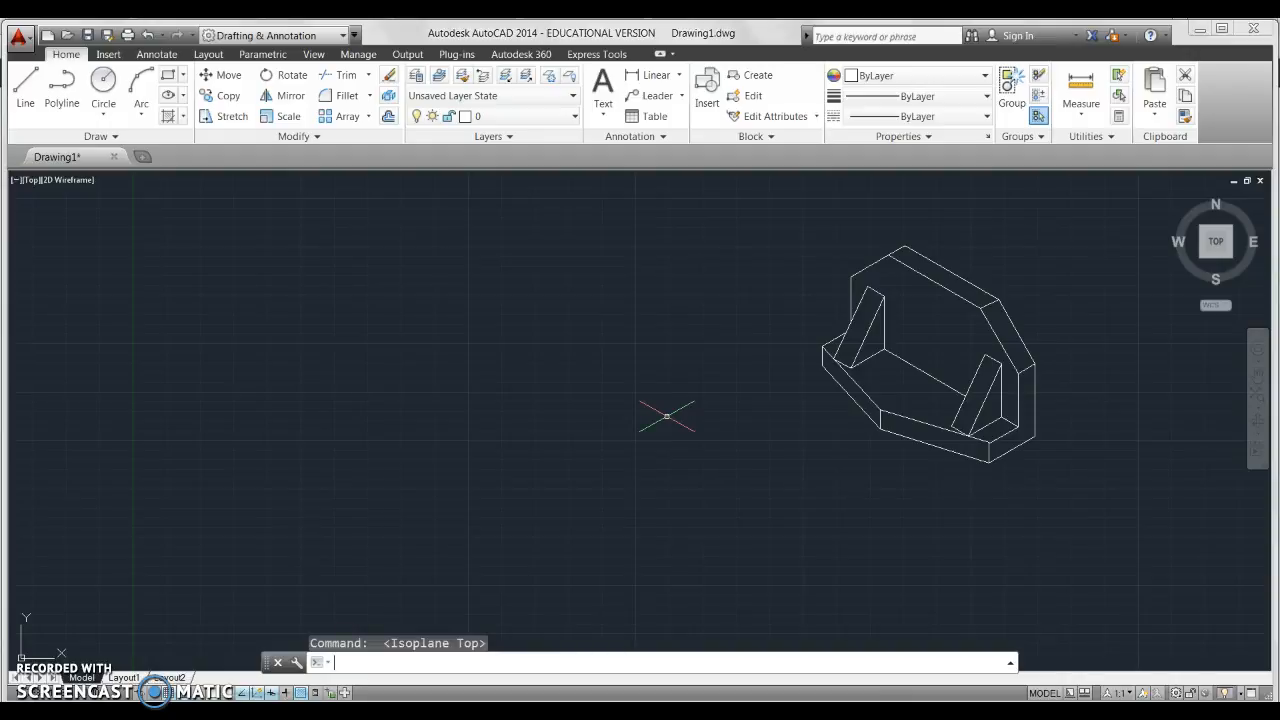
key(F5)
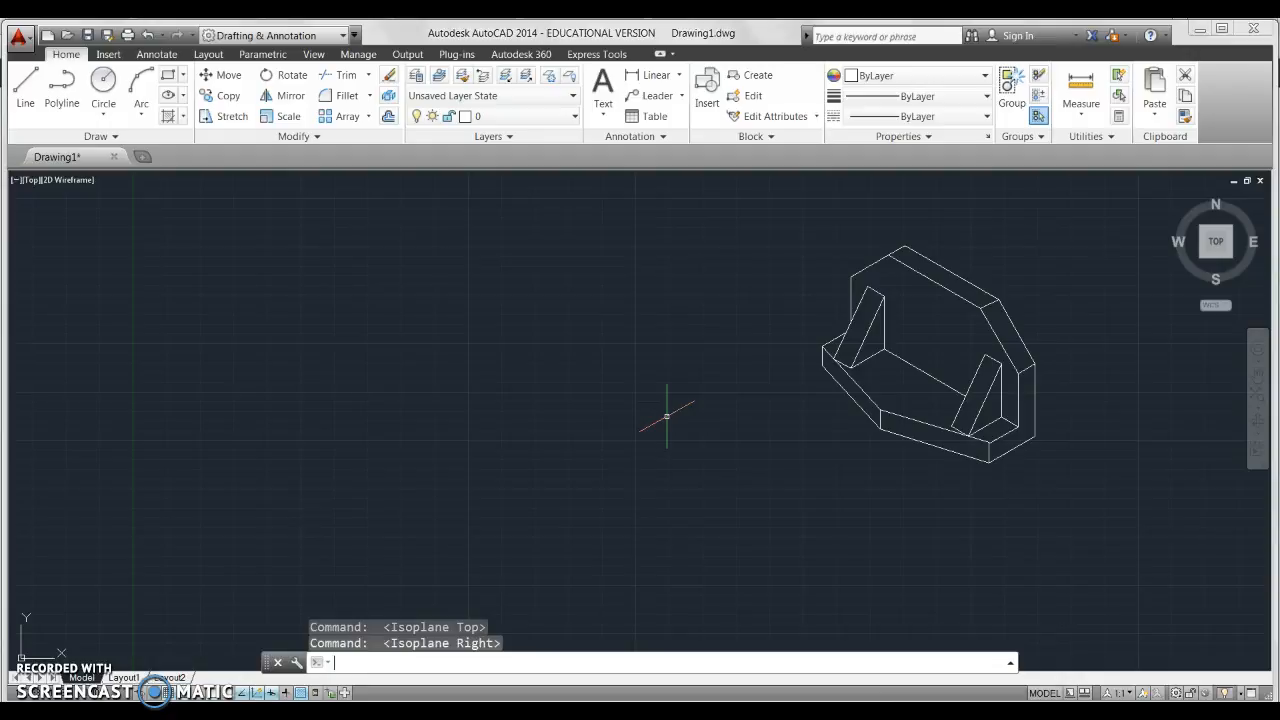
key(F5)
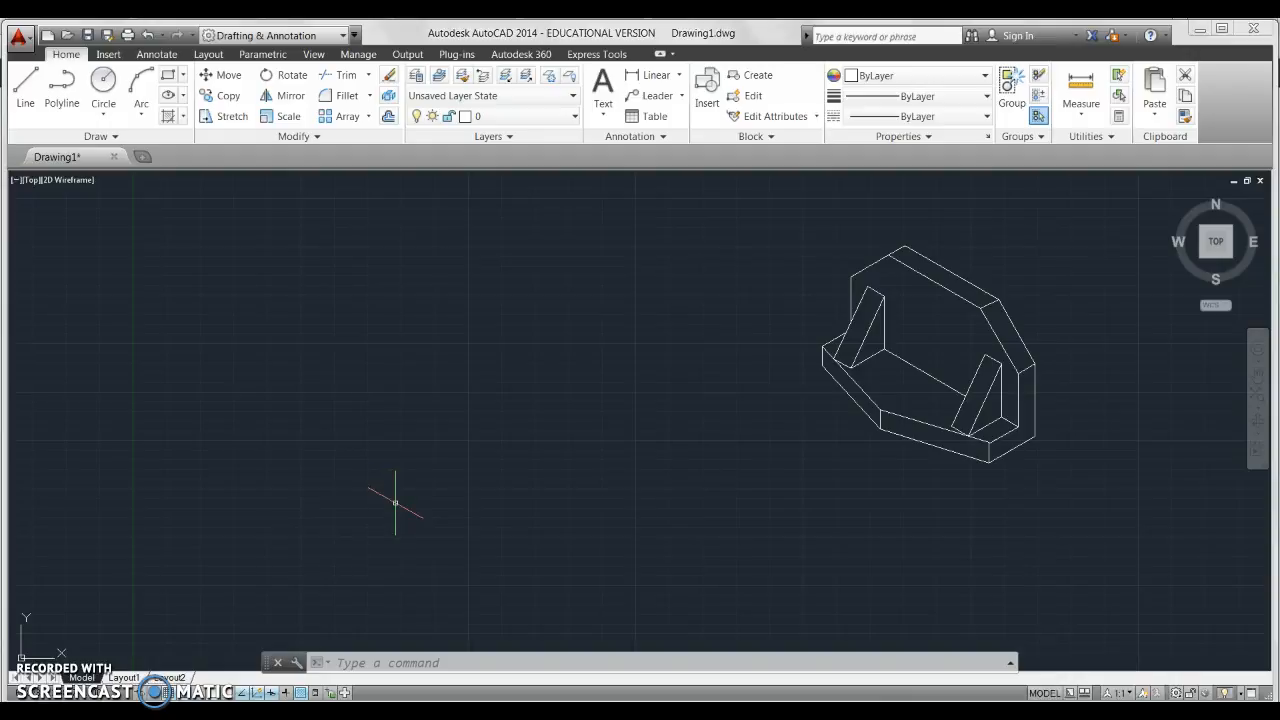
click(25, 92)
click(470, 276)
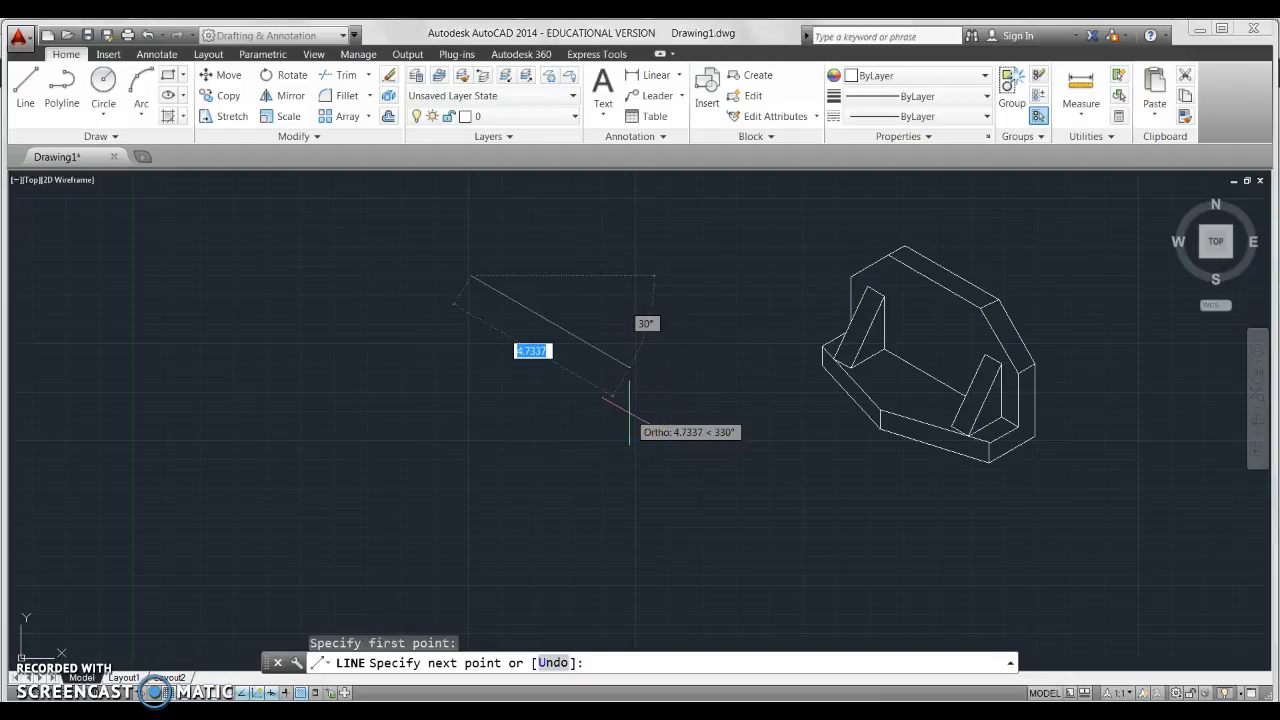
key(F5)
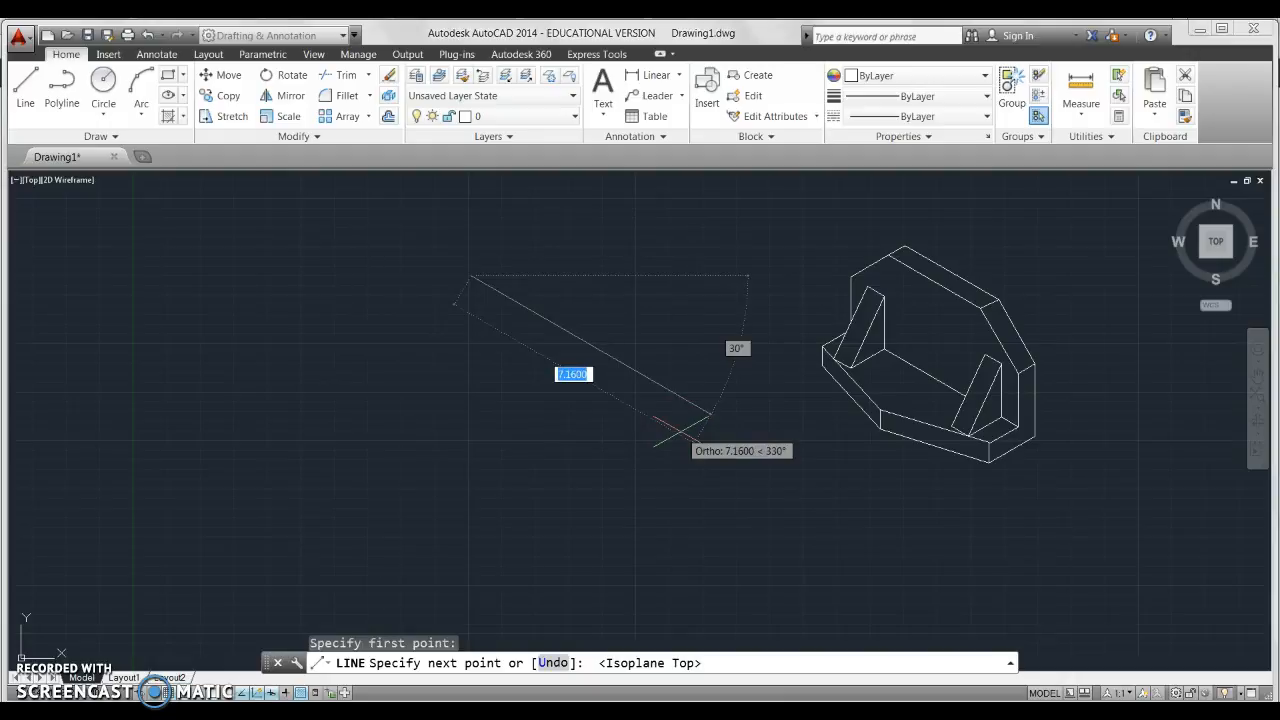
key(F5)
key(F5)
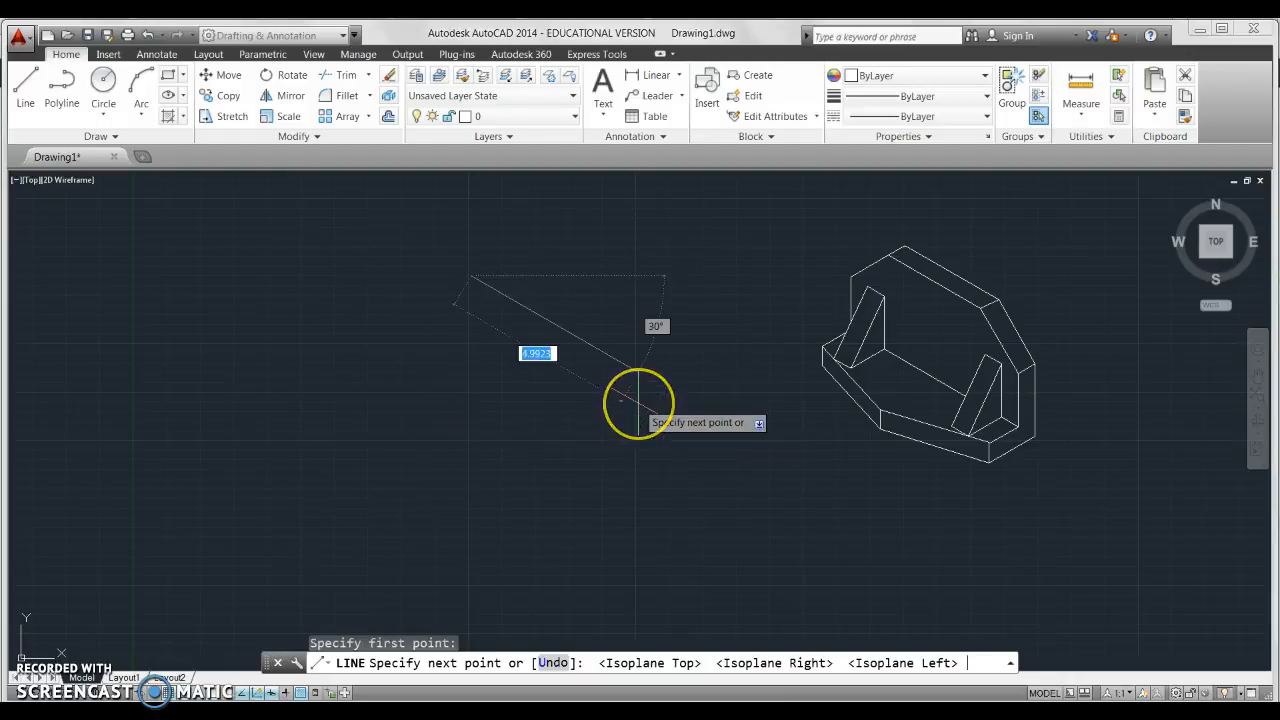
key(Escape)
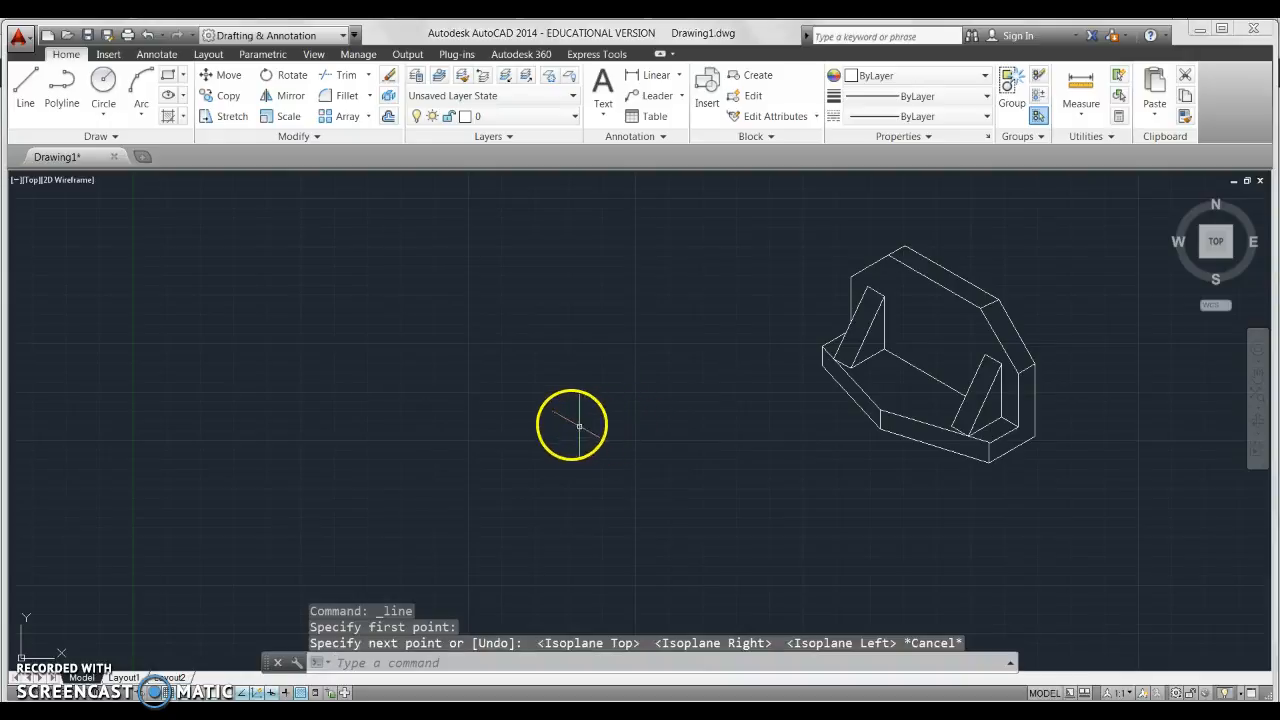
Step: Draw the box's left isometric face as a closed line outline, 3 units high and 7 units long, in the empty area beside the existing part
click(25, 97)
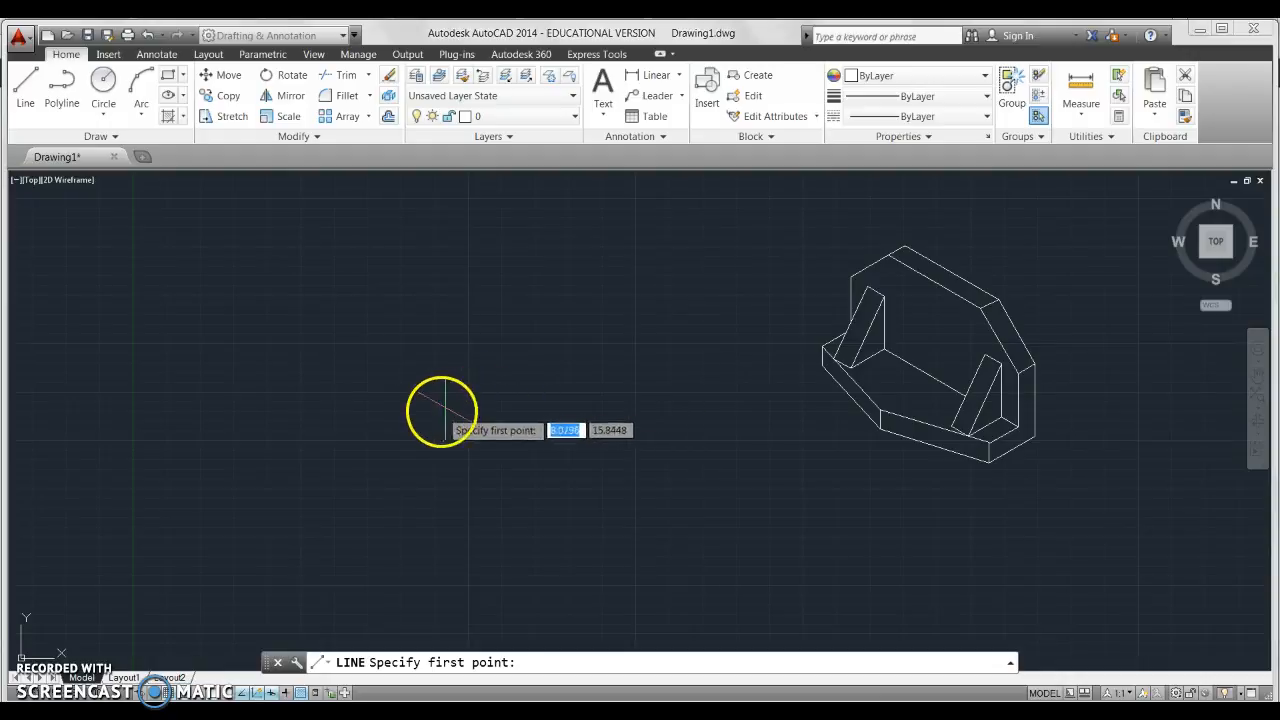
middle_drag(461, 414, 551, 391)
scroll(551, 400, down, 2)
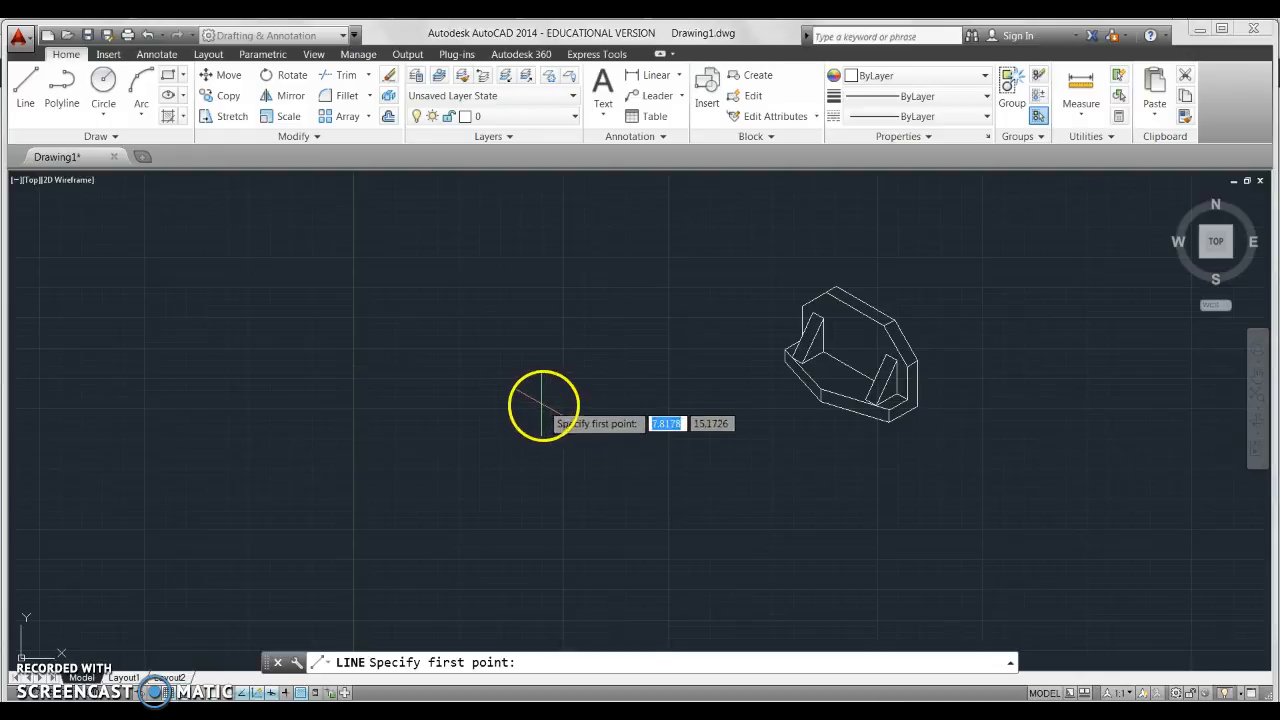
click(530, 396)
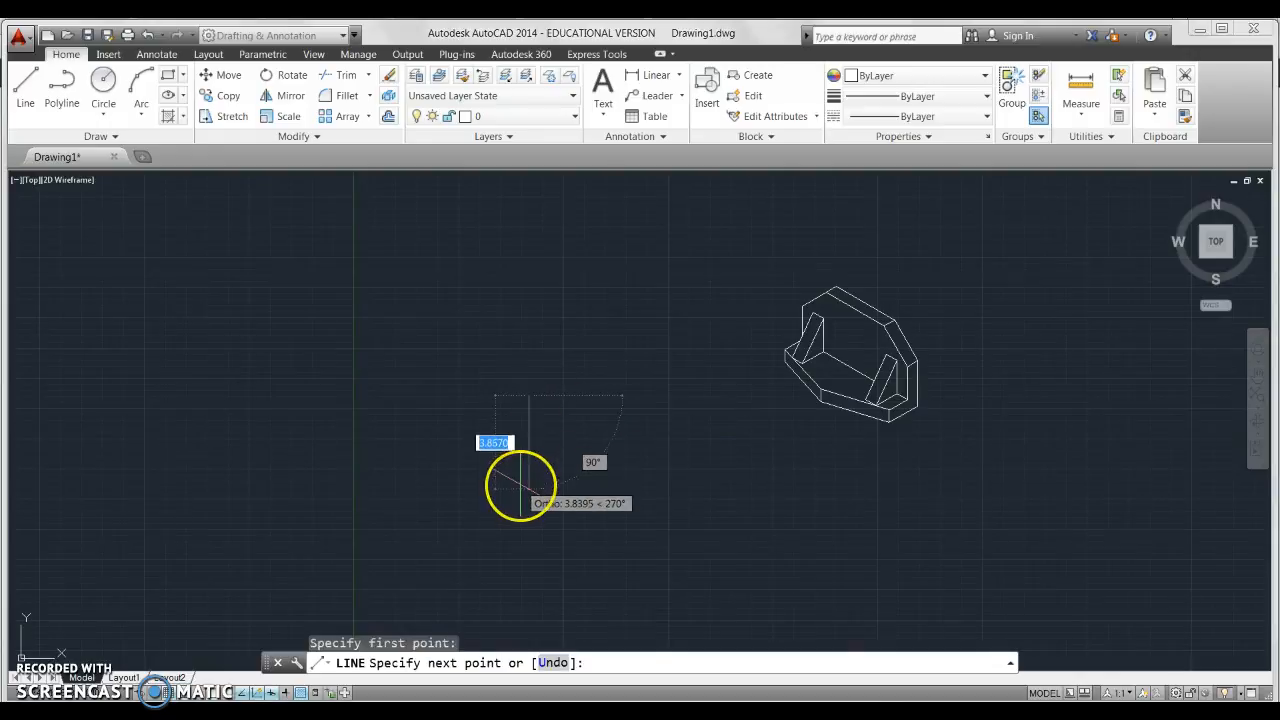
text(3)
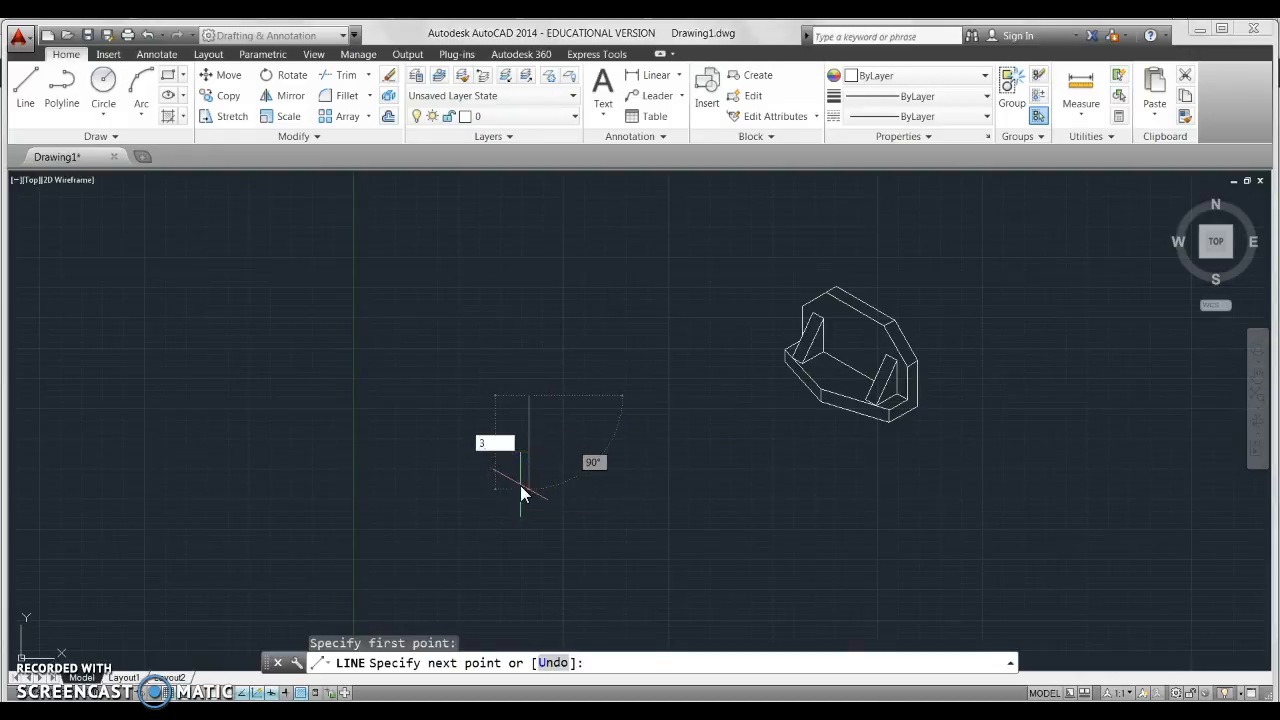
key(Return)
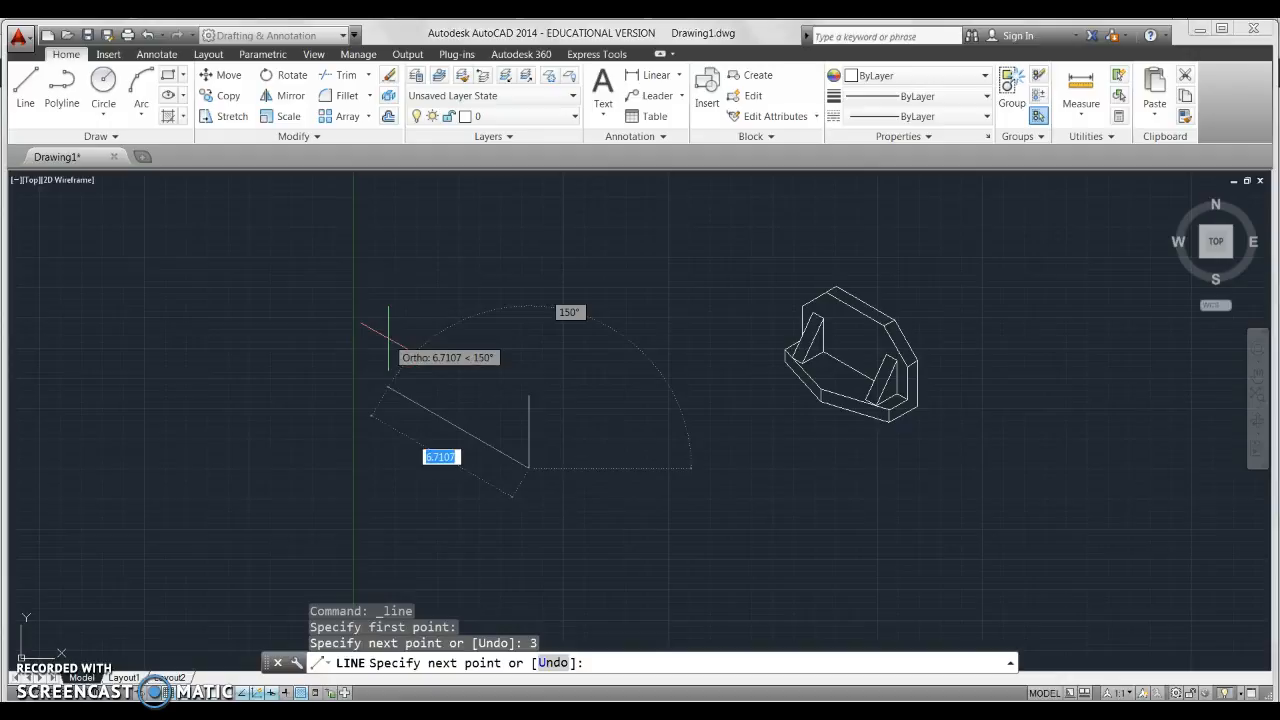
text(7)
key(Return)
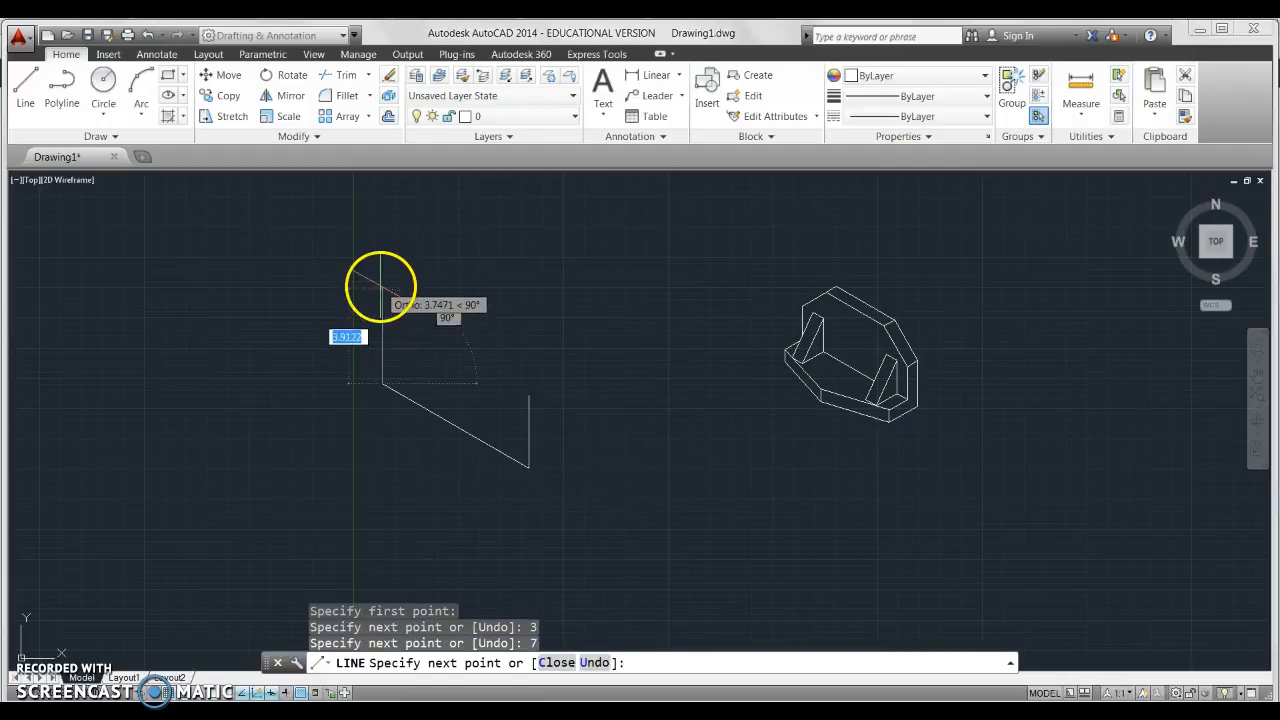
text(3)
key(Return)
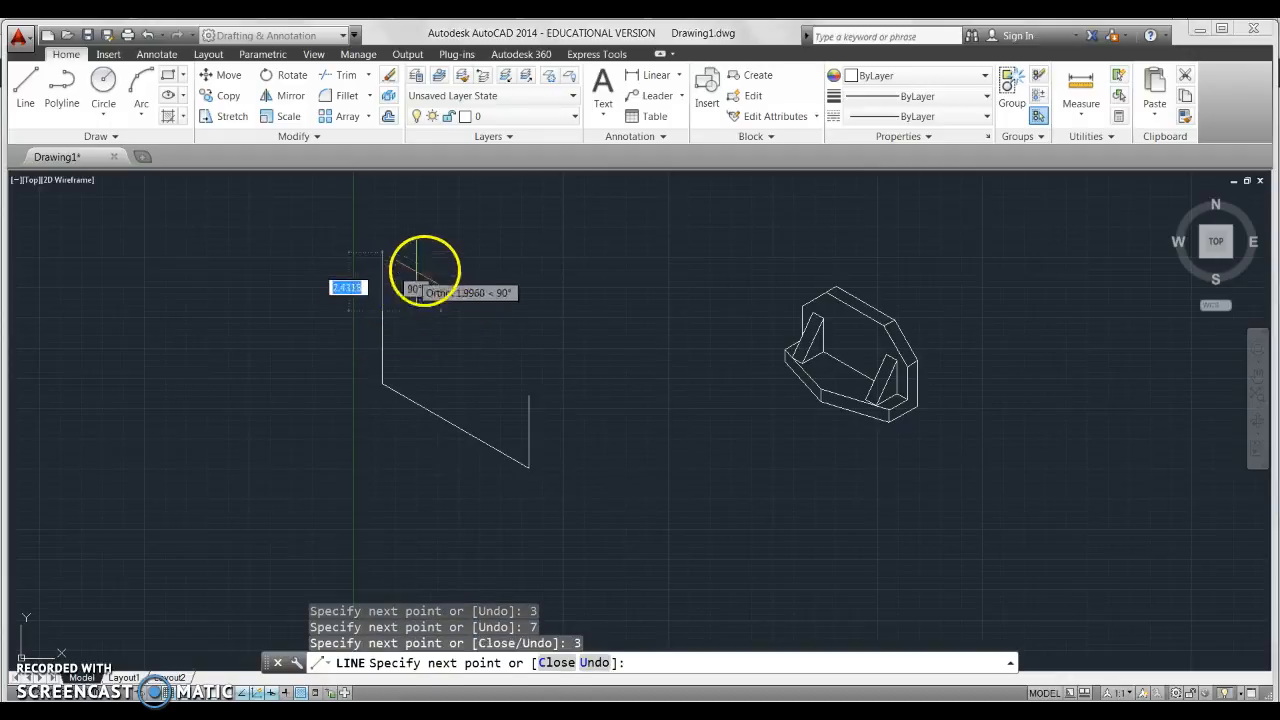
click(527, 394)
key(Escape)
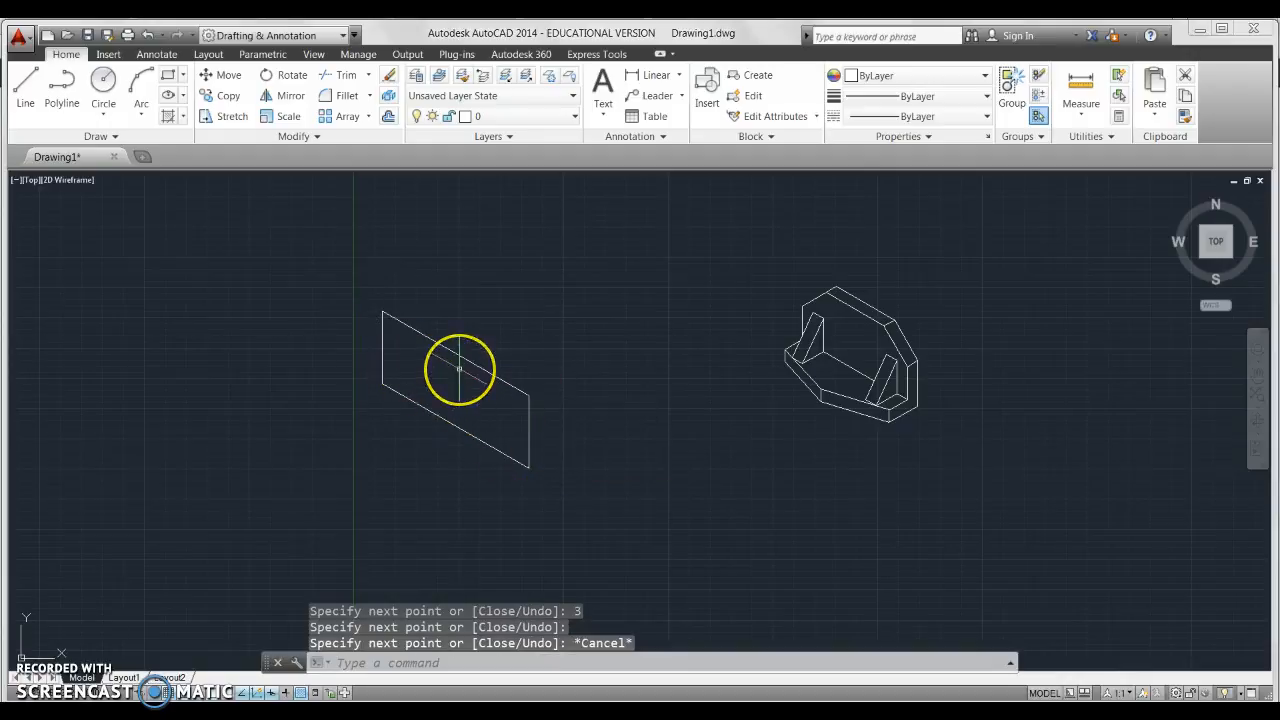
Step: Switch to the top isoplane and draw the box's top face from the left face's upper edge, 2 units deep and 7 units long
key(F5)
click(27, 86)
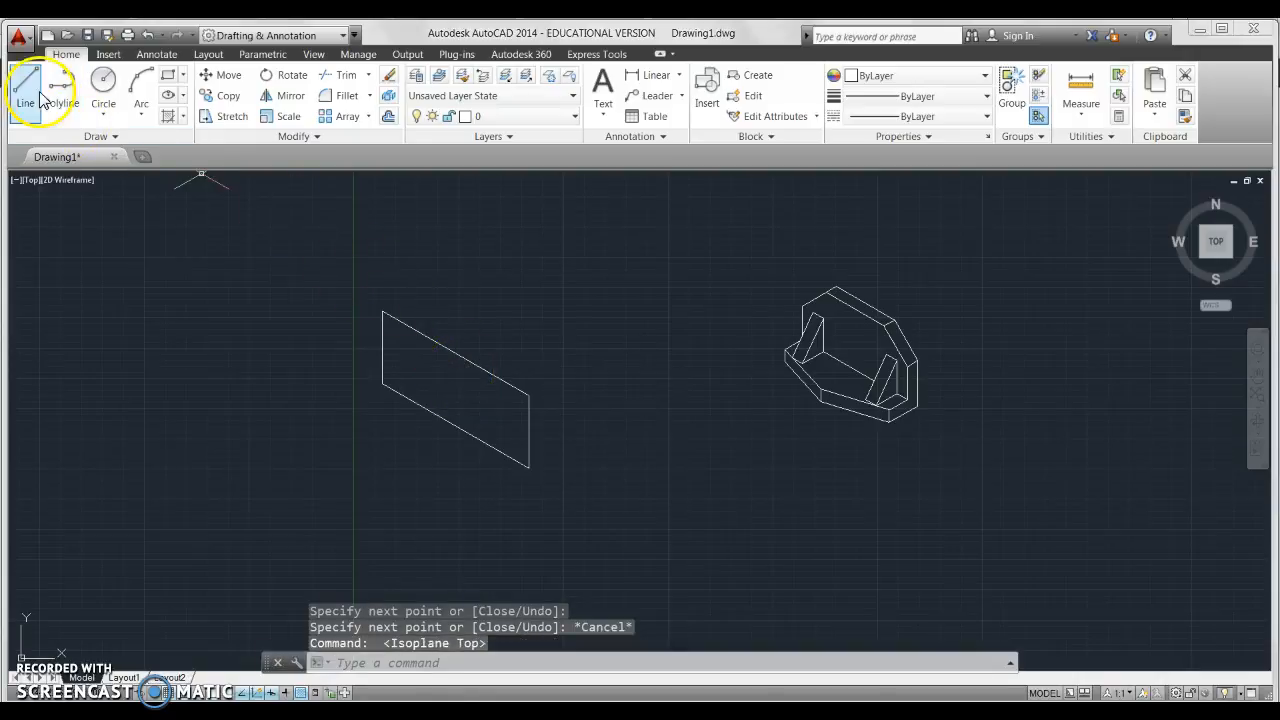
click(383, 311)
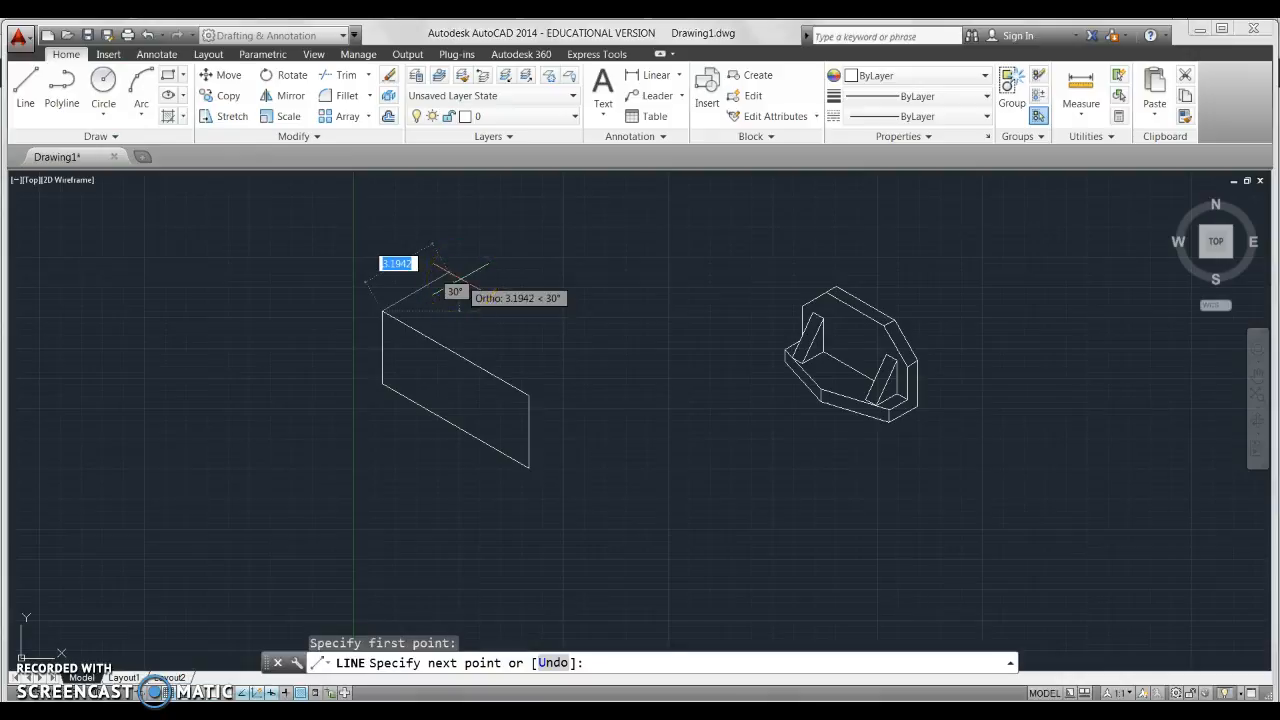
text(3)
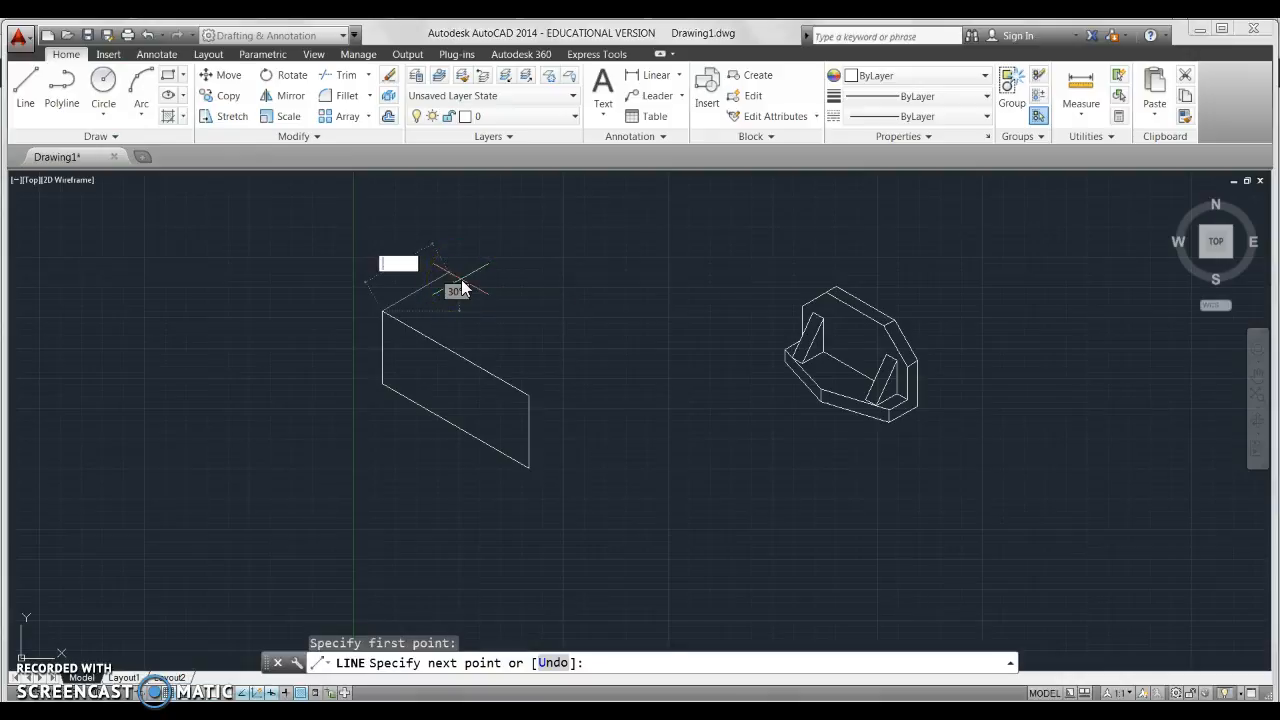
key(Return)
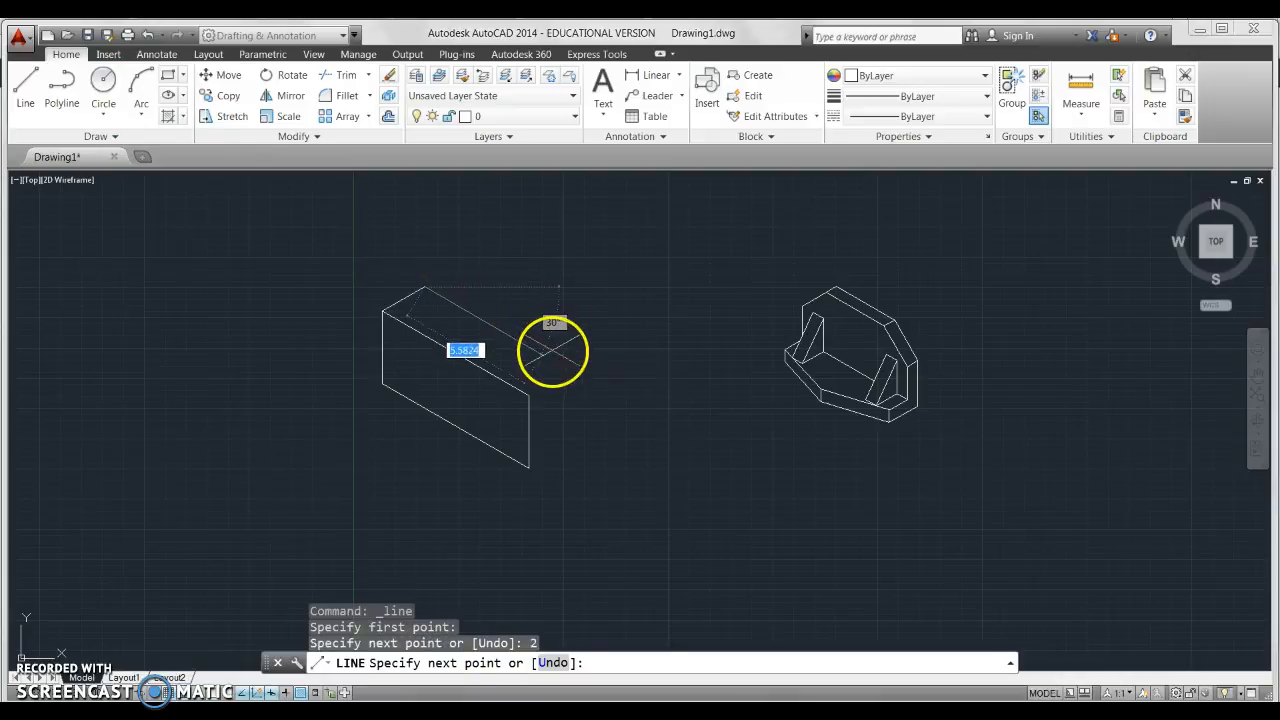
text(7)
key(Return)
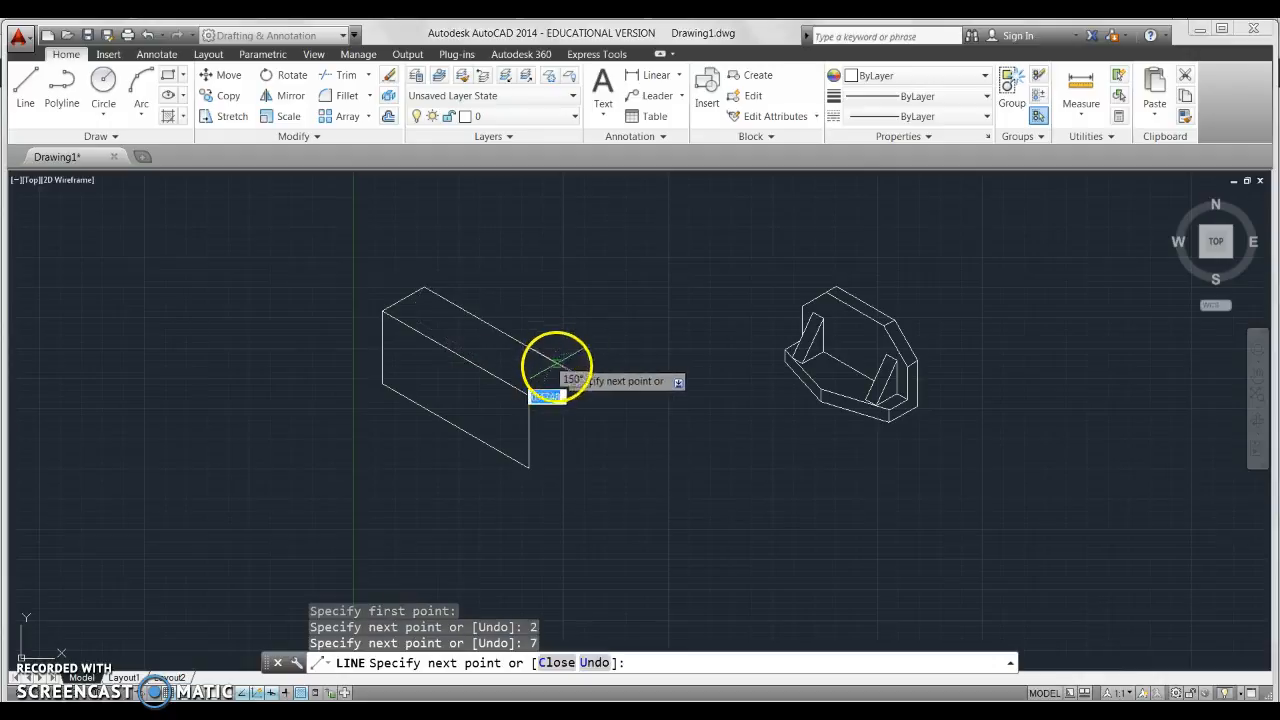
click(529, 396)
key(Escape)
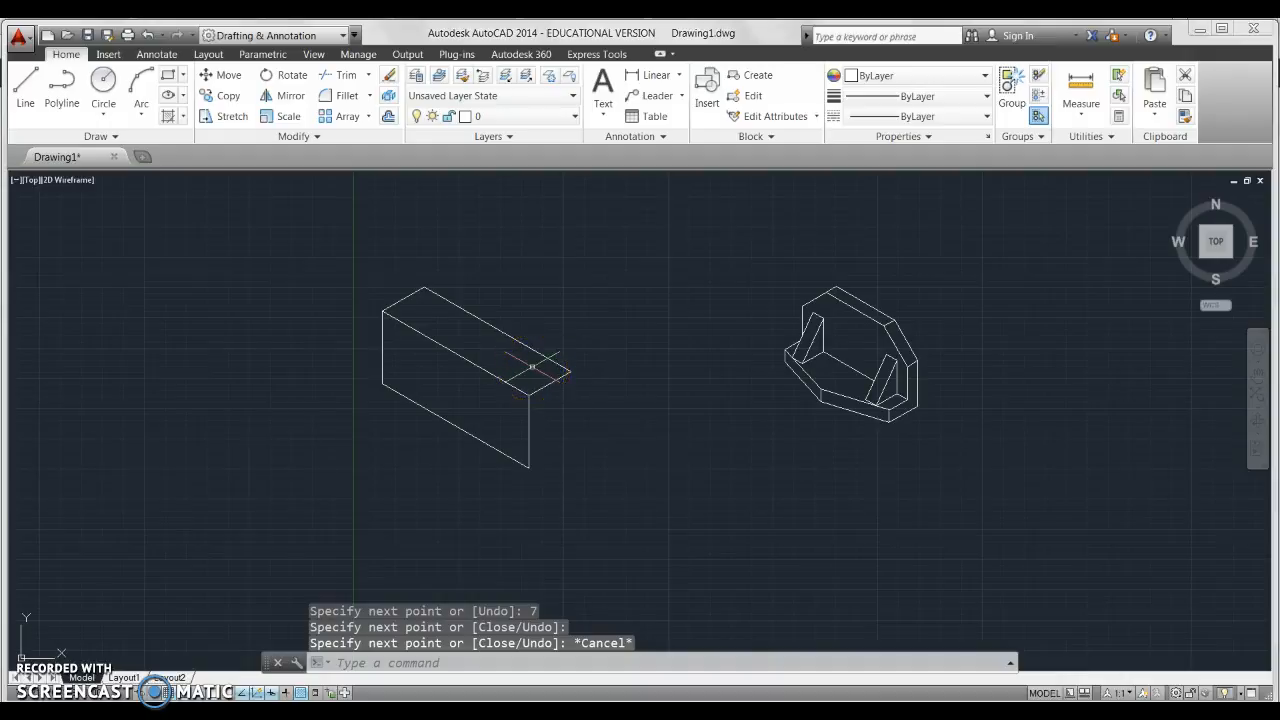
Step: Switch to the right isoplane and complete the box's right face with a 3-unit vertical edge and a bottom edge joined to the left face
key(F5)
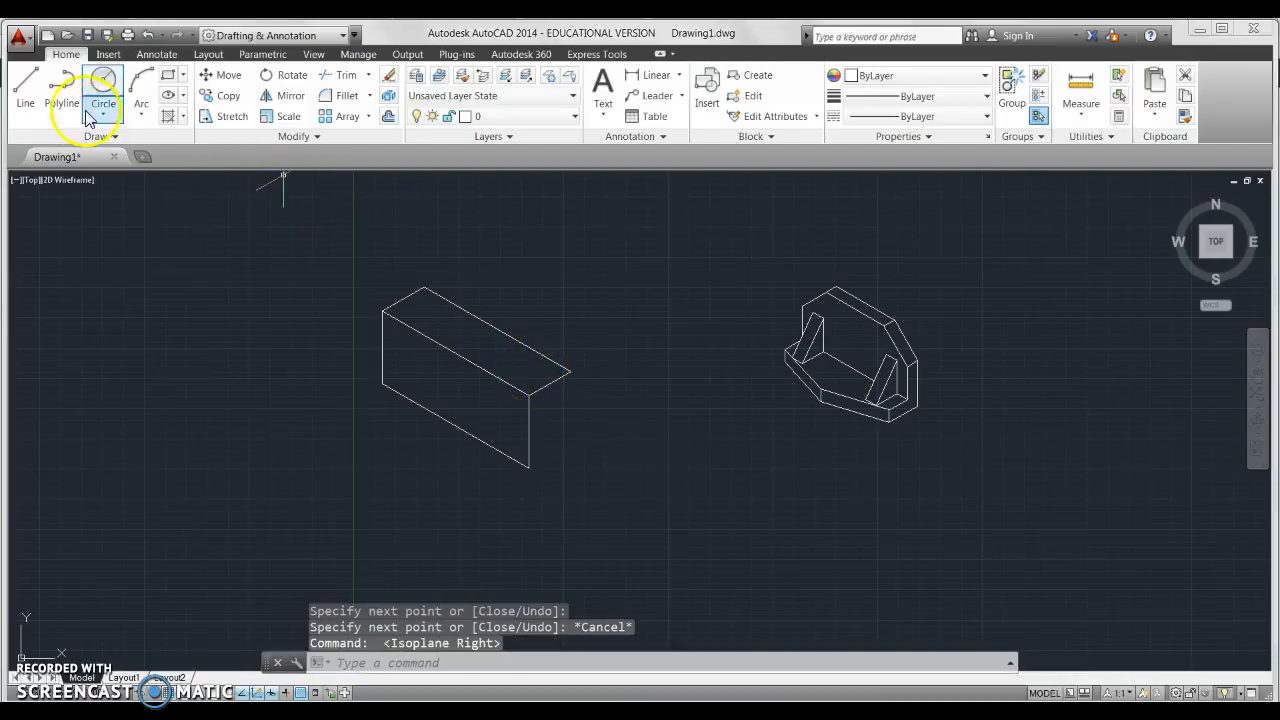
click(25, 88)
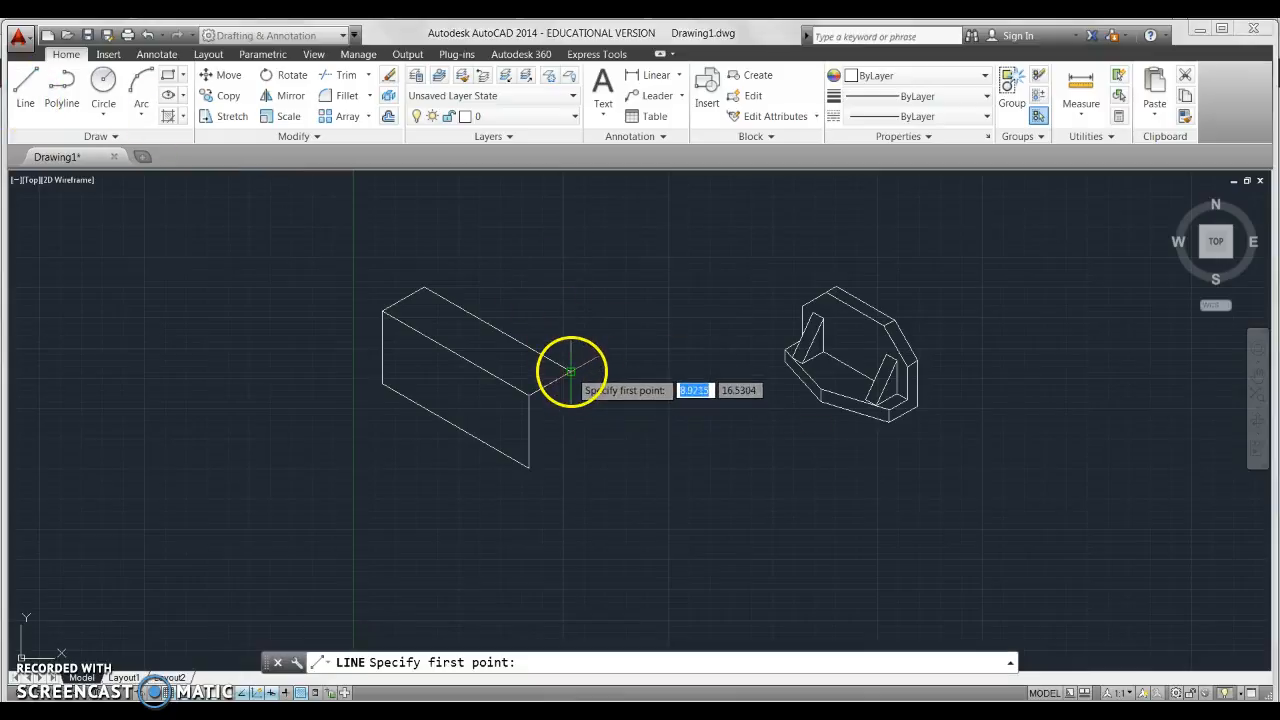
click(570, 371)
text(3)
key(Return)
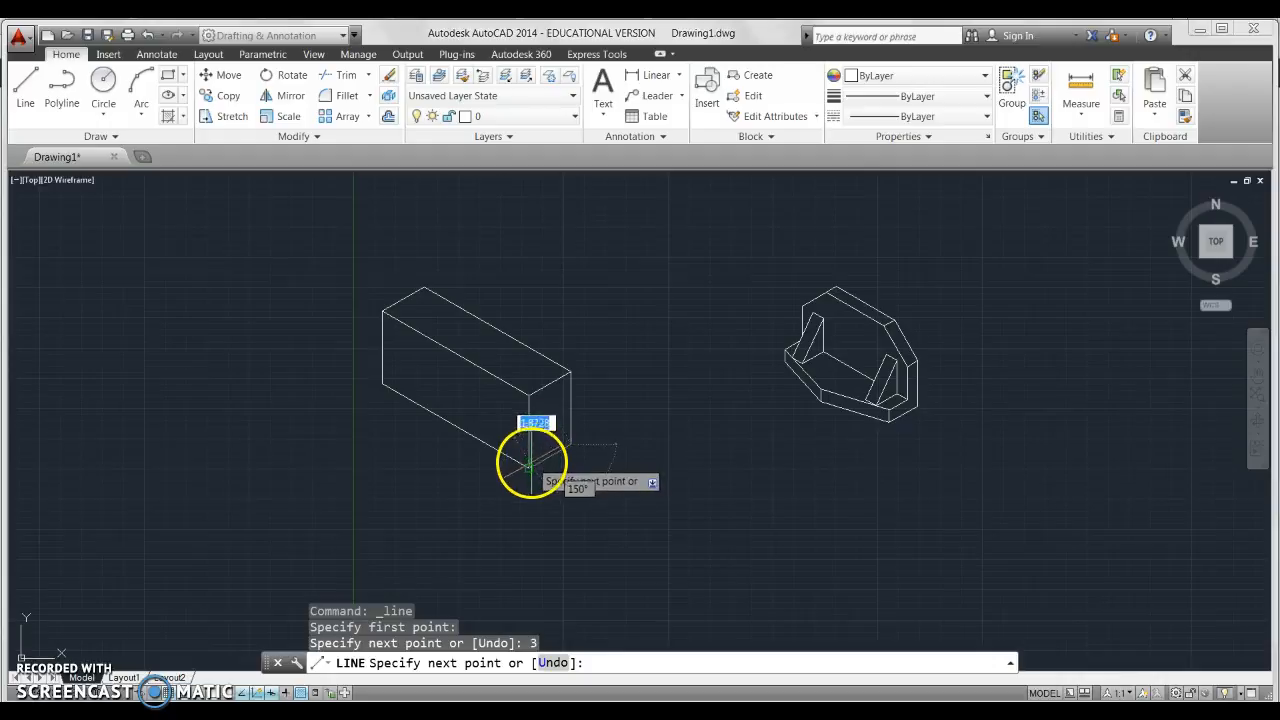
click(528, 467)
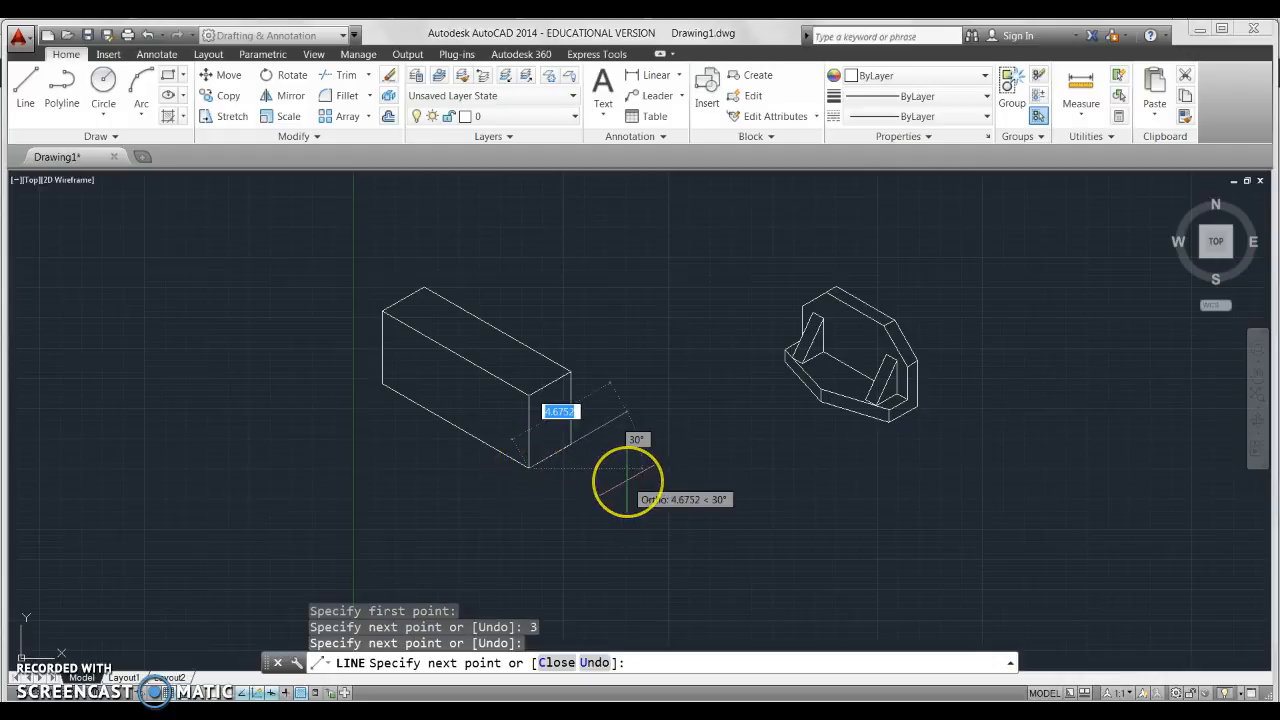
key(Escape)
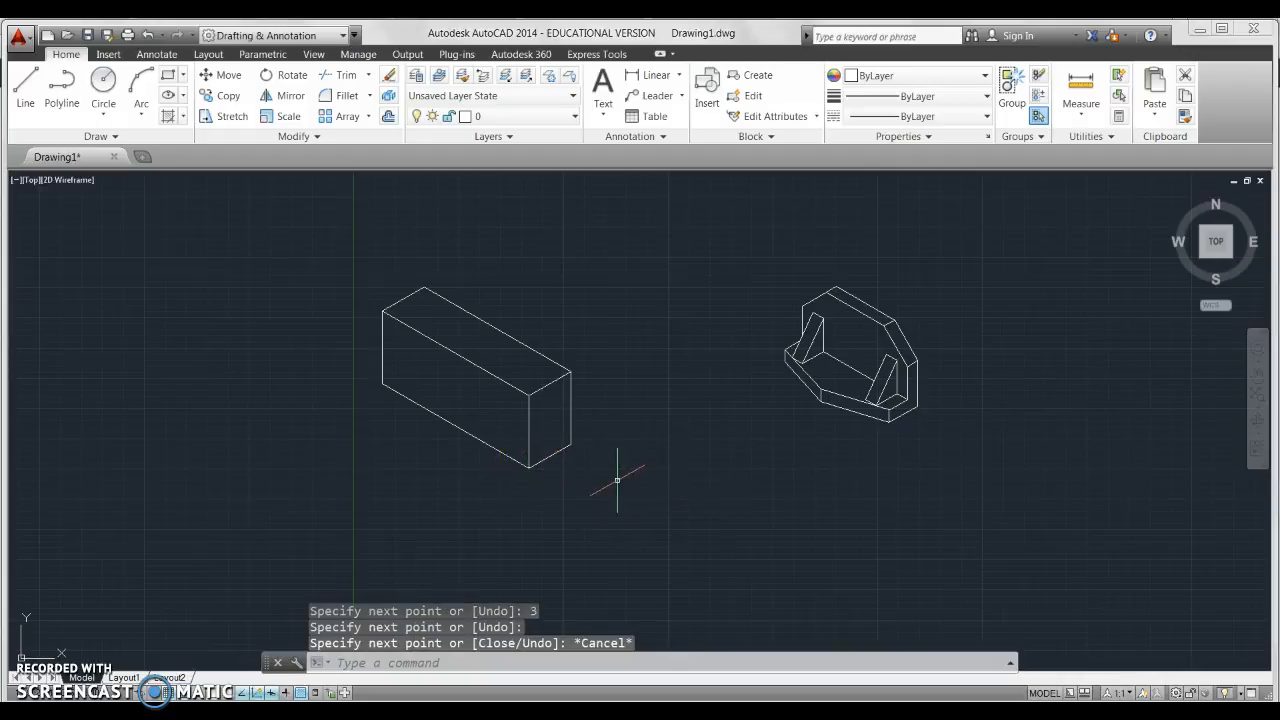